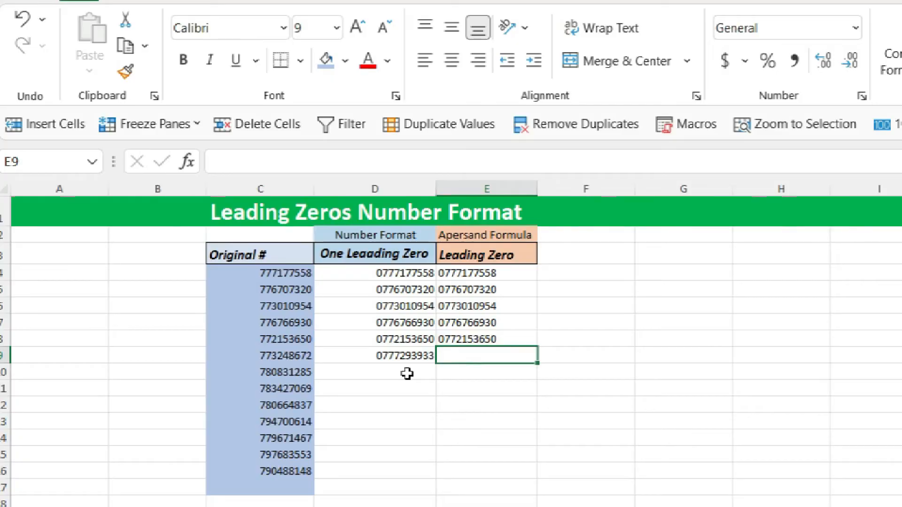
Step: Clear the contents of D4:E17 and apply the Number format to those cells
left_click_drag(390, 276, 483, 491)
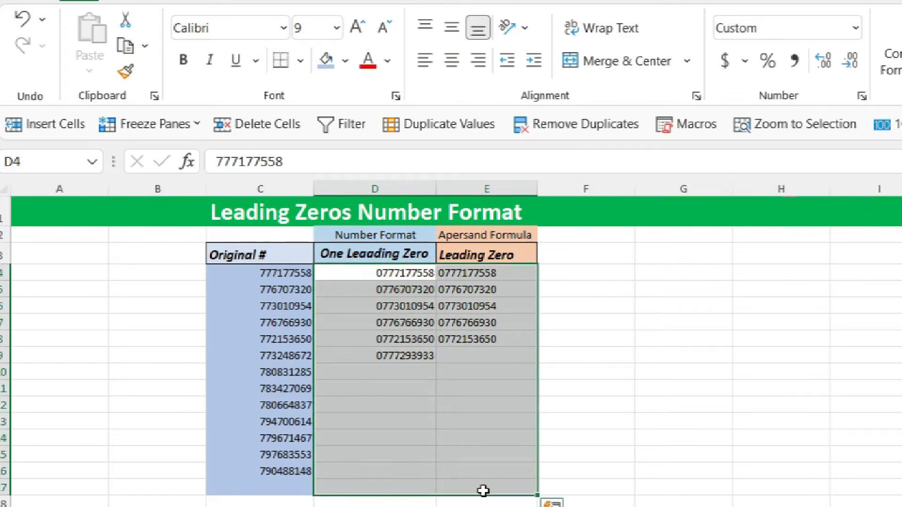
key("Delete")
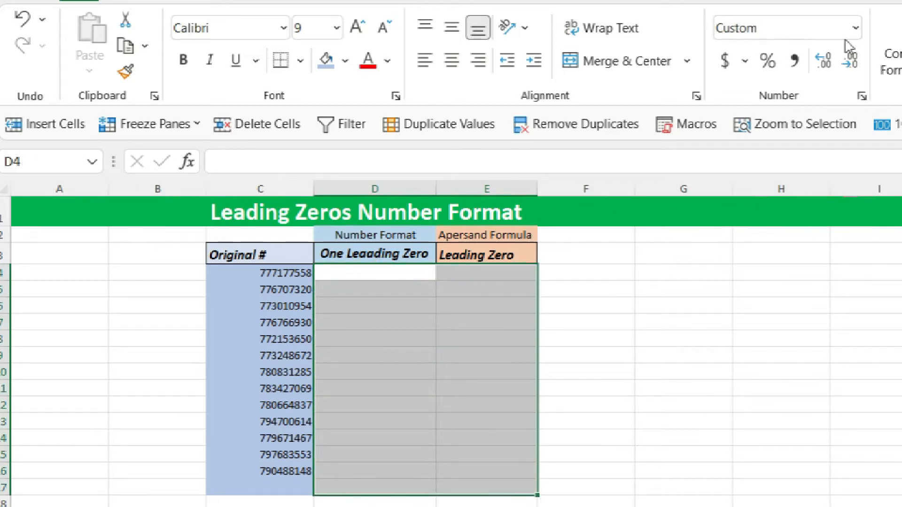
left_click(855, 28)
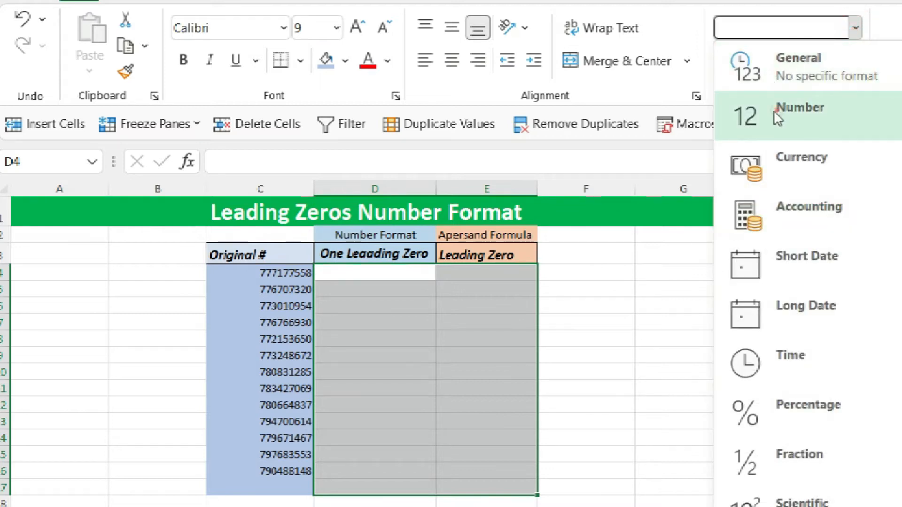
left_click(780, 116)
left_click(417, 360)
left_click(369, 276)
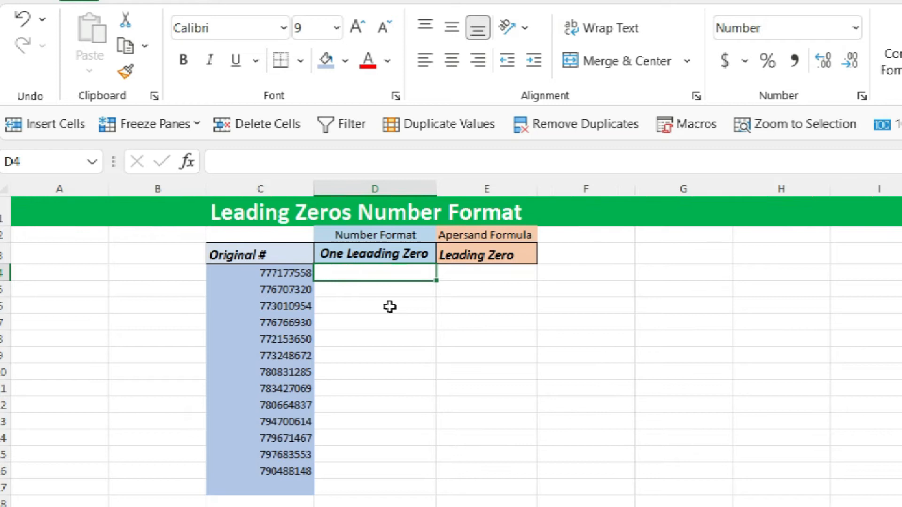
Step: Copy the original numbers in C4:C16 and paste only their values into column D starting at D4
left_click_drag(281, 273, 284, 468)
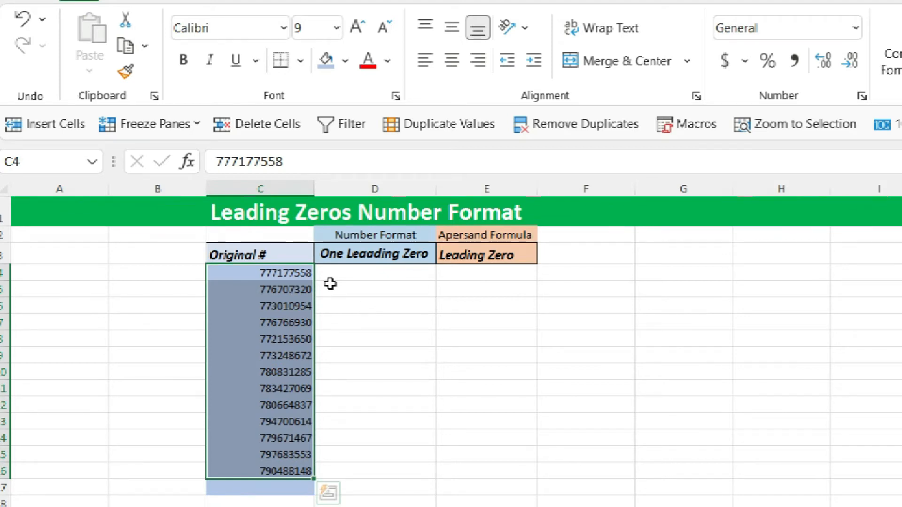
key("ctrl+c")
left_click(379, 274)
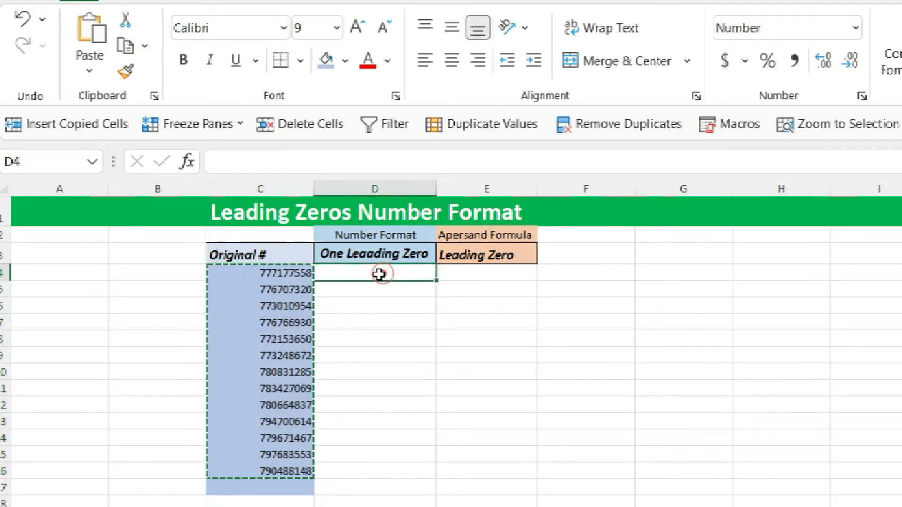
left_click(90, 71)
left_click(89, 229)
left_click(392, 360)
Step: Reduce the numbers in D4:D17 to zero decimal places and reselect the range
left_click_drag(414, 275, 423, 455)
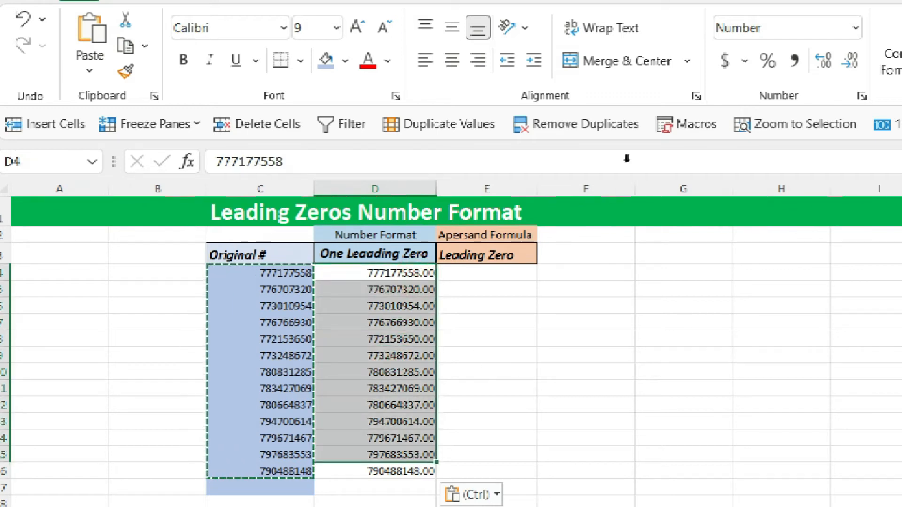
left_click_drag(390, 275, 393, 494)
left_click(851, 64)
left_click(851, 64)
left_click(479, 375)
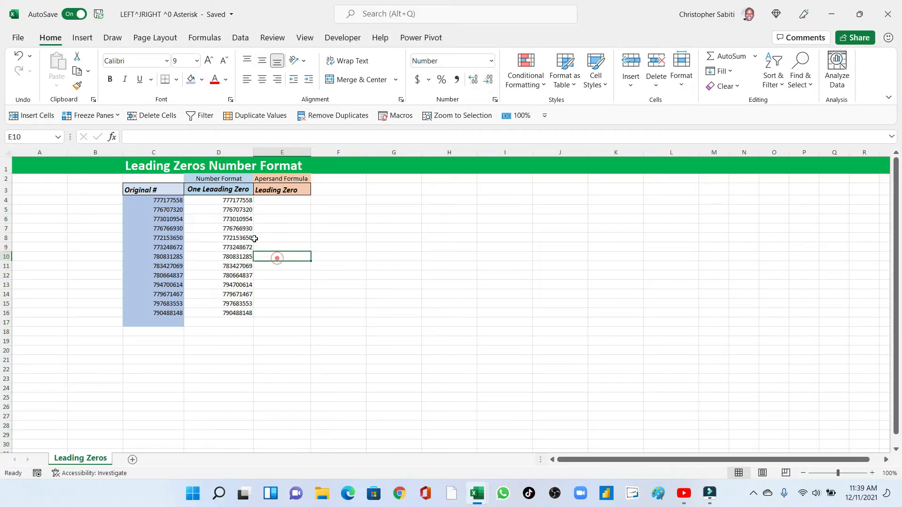
left_click_drag(240, 201, 244, 323)
left_click_drag(238, 200, 231, 318)
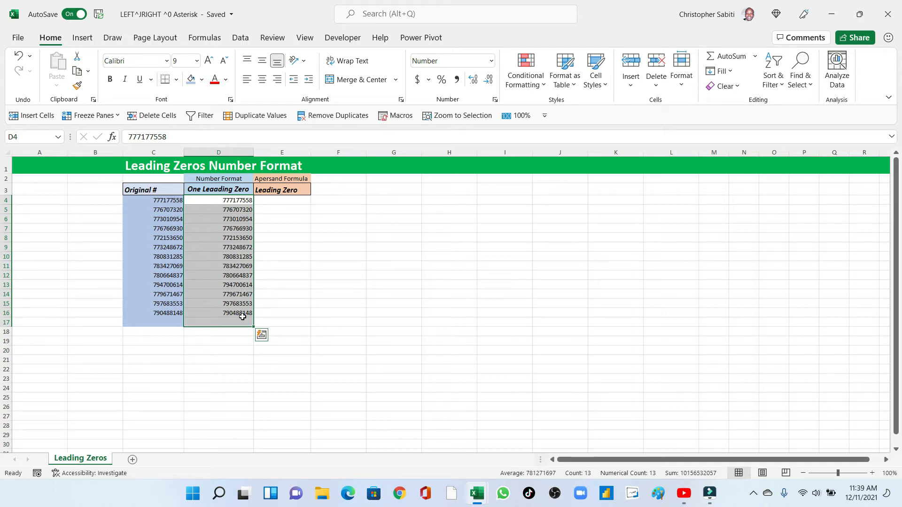
key("ctrl+1")
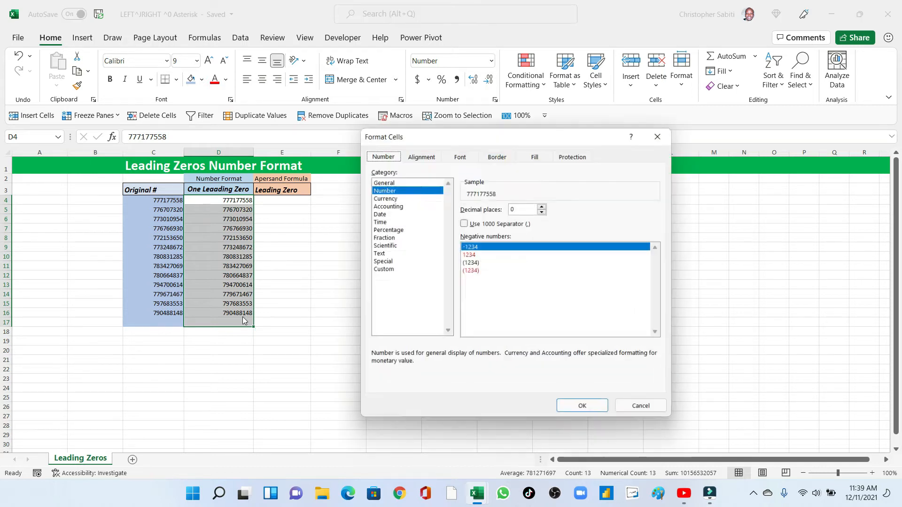
left_click_drag(398, 135, 284, 155)
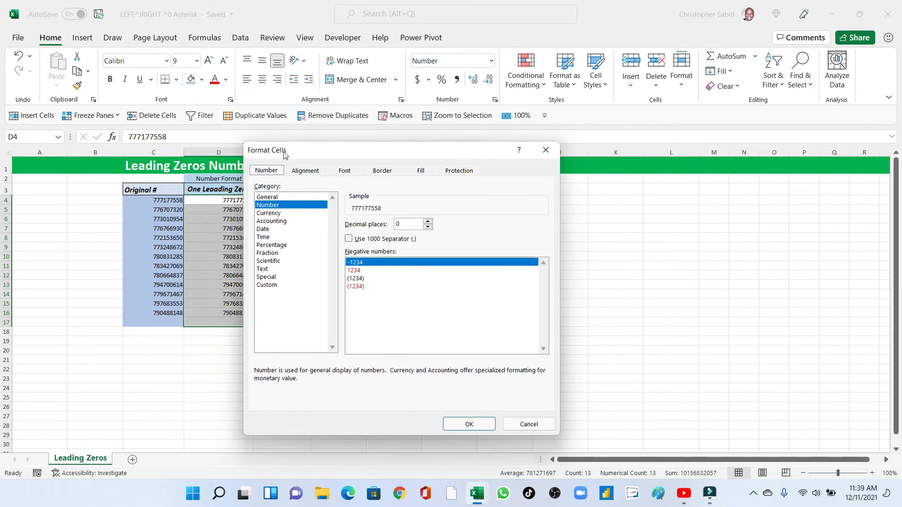
left_click(529, 424)
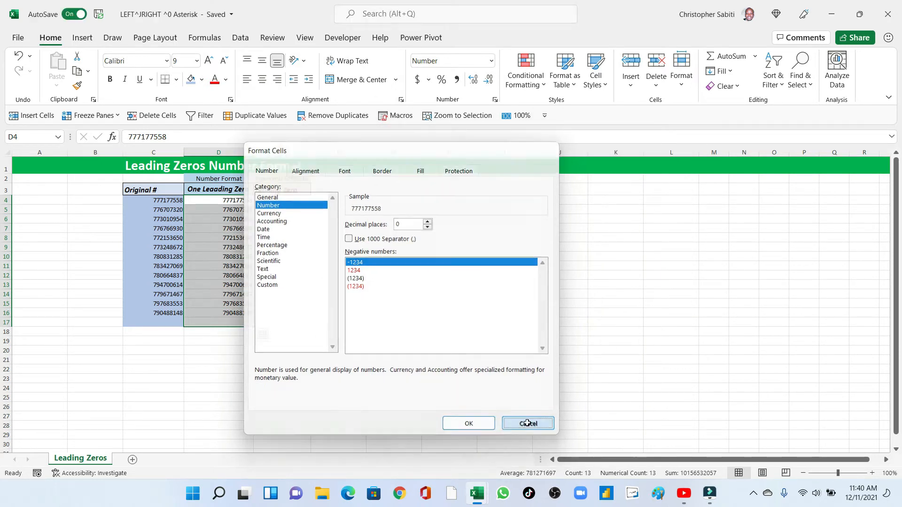
right_click(218, 229)
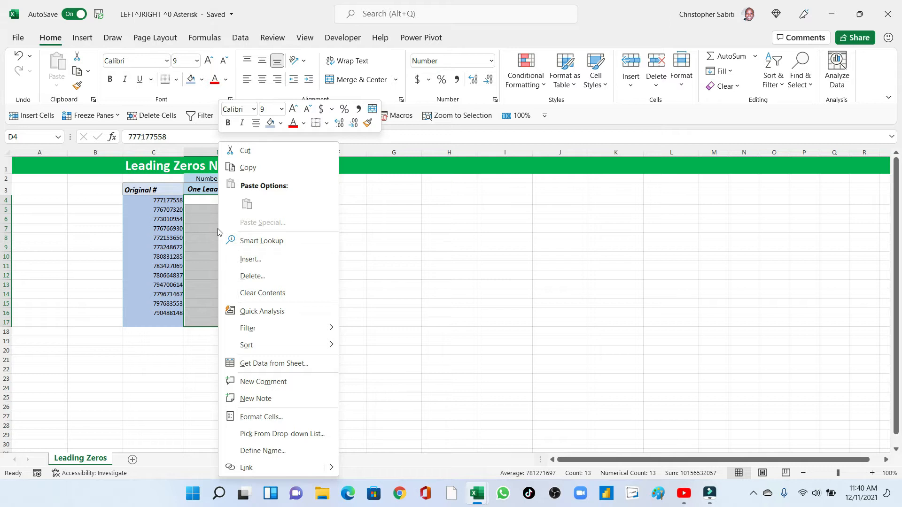
left_click(255, 419)
left_click_drag(244, 192, 249, 156)
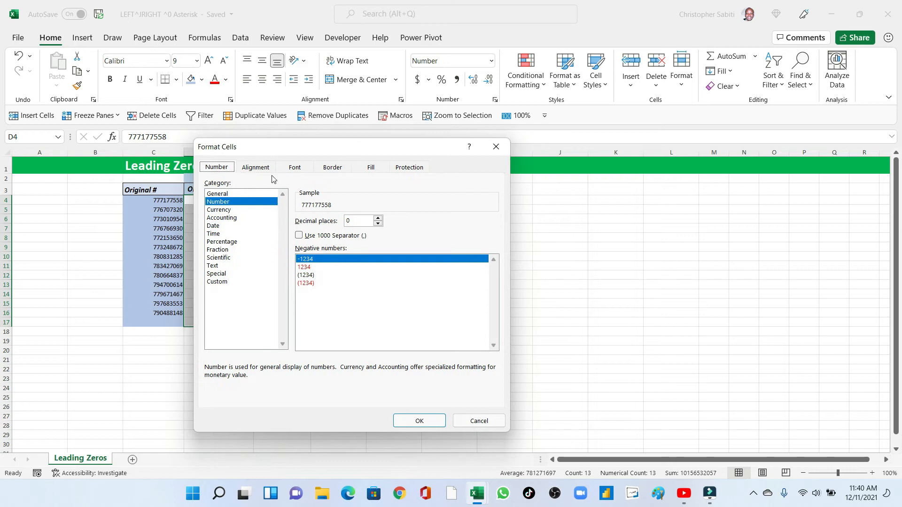
left_click(496, 147)
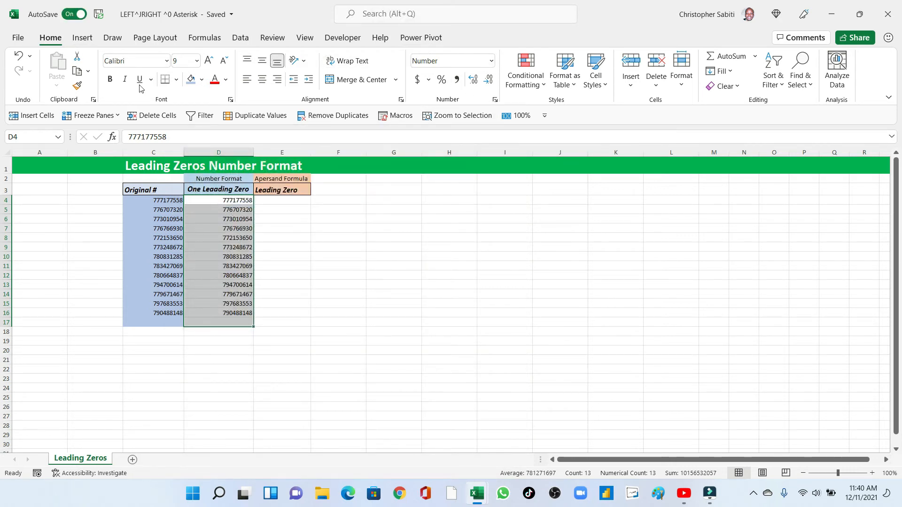
left_click(496, 100)
left_click_drag(385, 161, 352, 141)
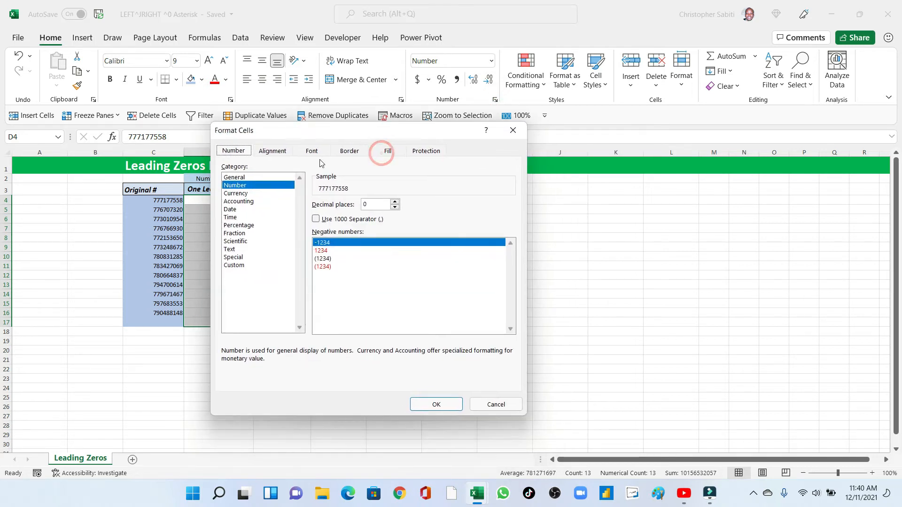
left_click_drag(260, 135, 330, 111)
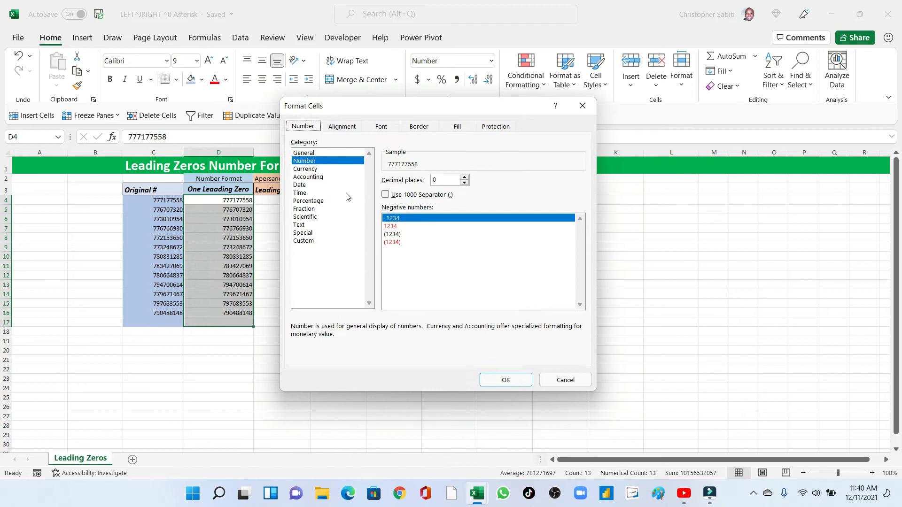
left_click(305, 241)
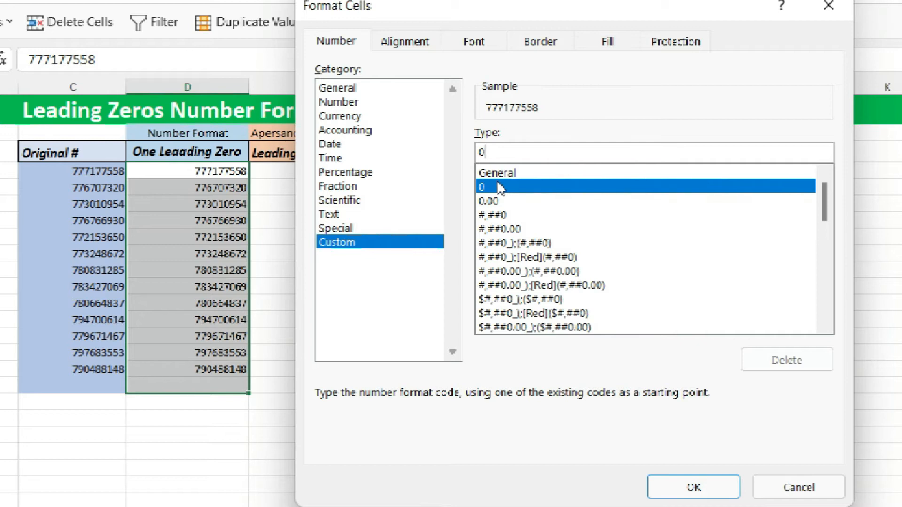
type("0")
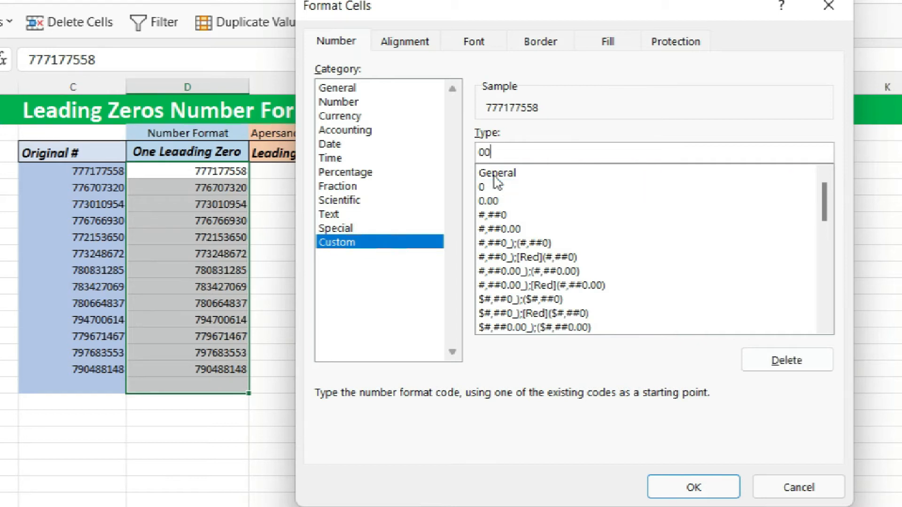
type("00000000")
left_click_drag(538, 151, 478, 153)
left_click(486, 107)
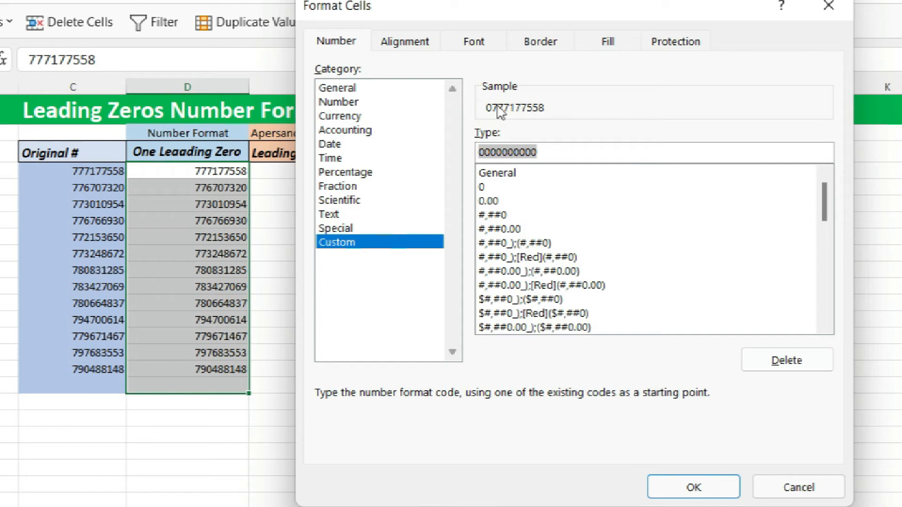
left_click(549, 150)
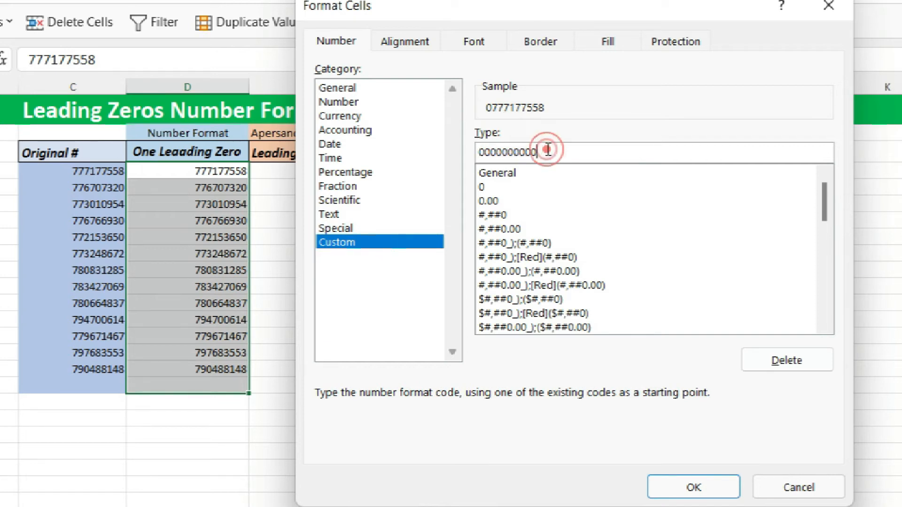
type("0")
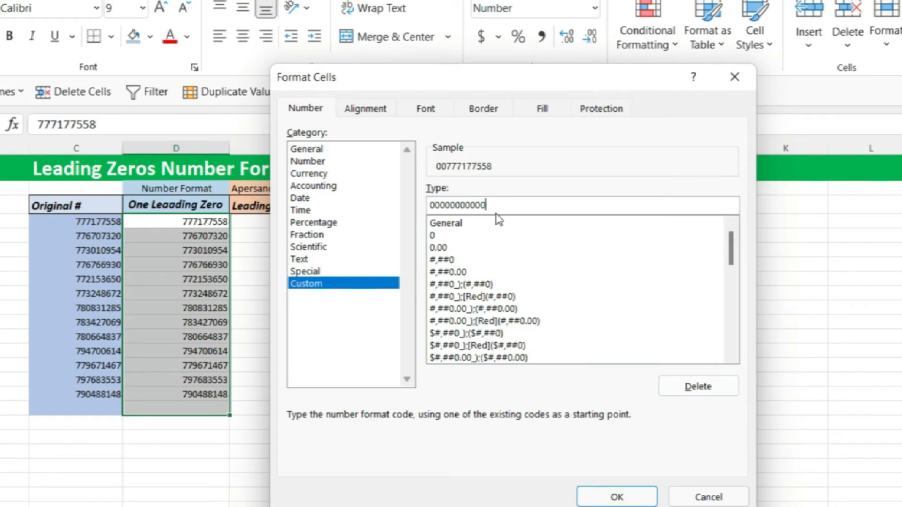
key("BackSpace")
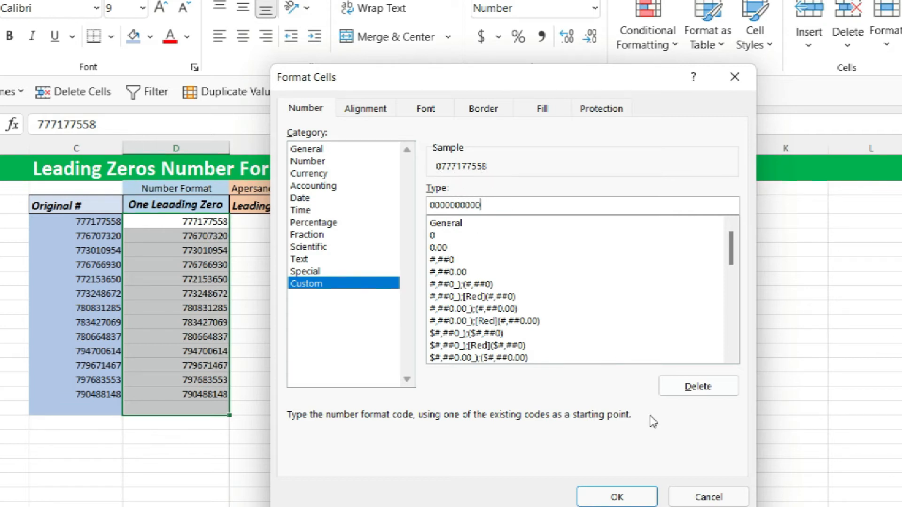
left_click(616, 497)
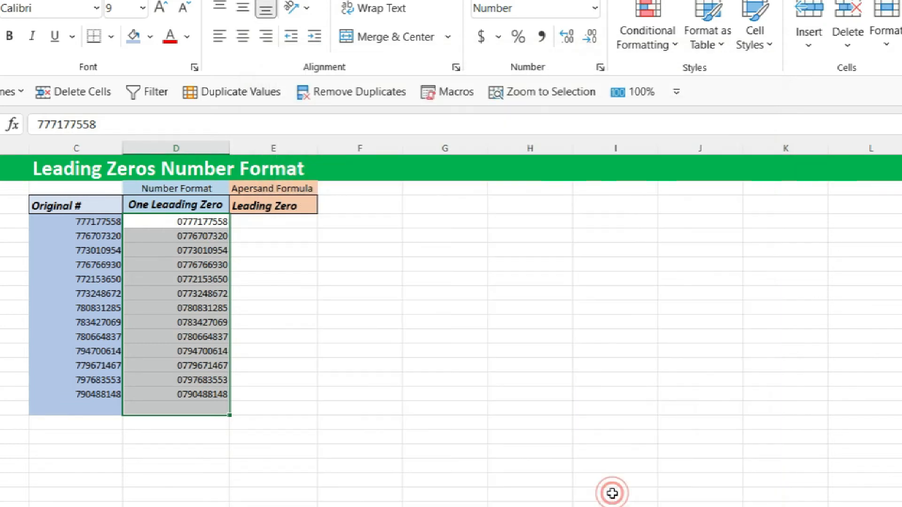
Step: Review the formatted numbers in the One Leading Zero column
left_click(187, 222)
left_click_drag(181, 303, 191, 398)
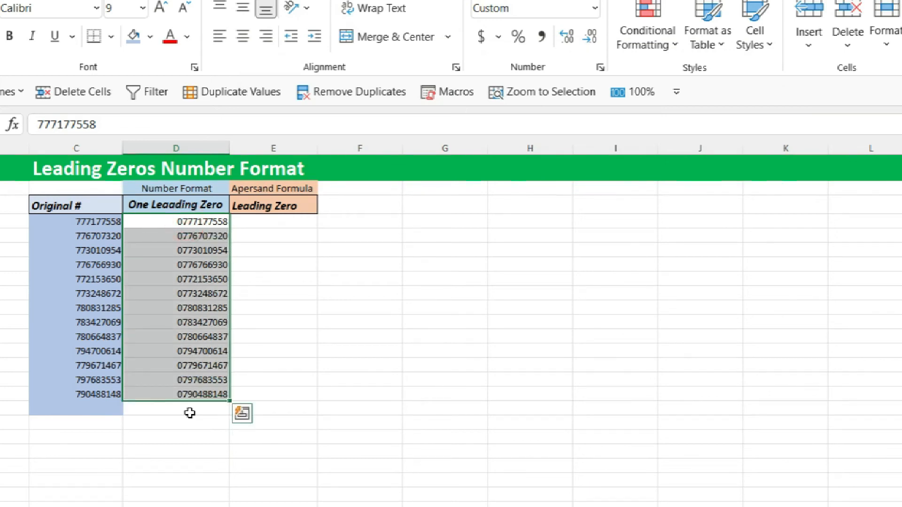
left_click(185, 414)
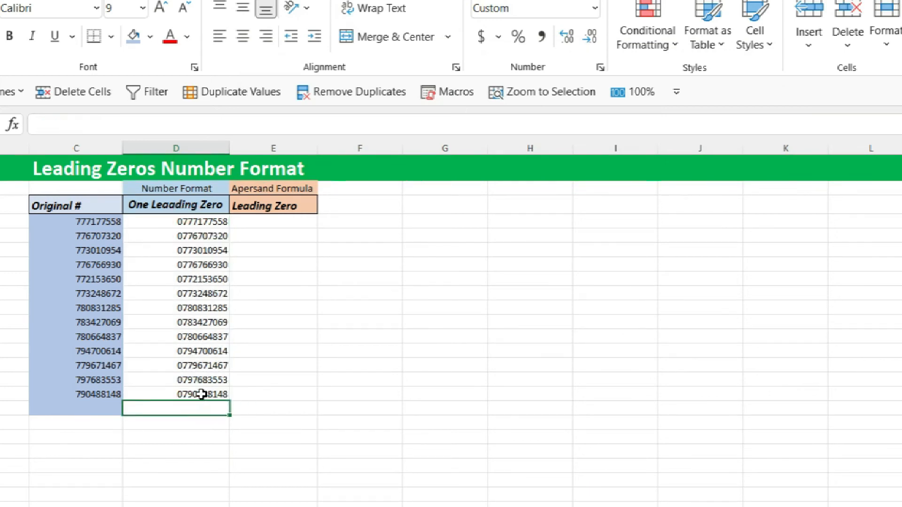
Step: Copy the number format of D16 to D19 and enter 234 there as a test value
left_click(201, 395)
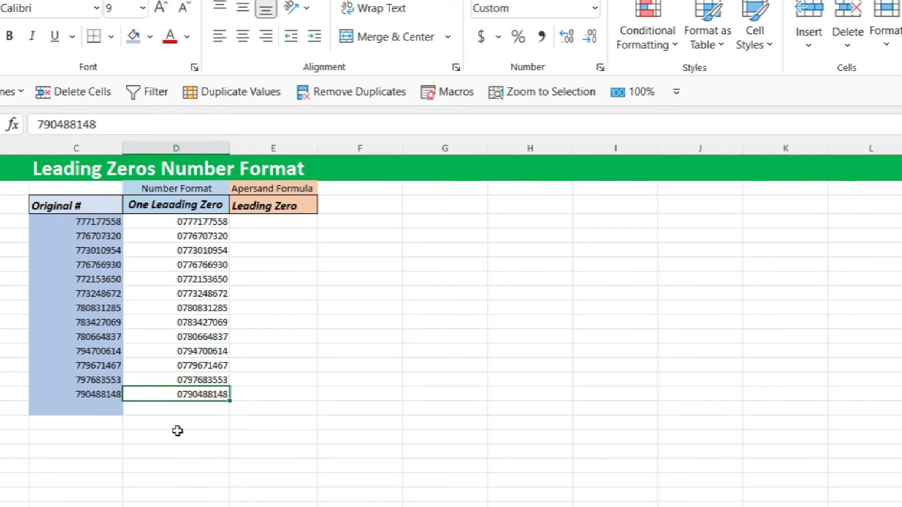
key("ctrl+c")
left_click(184, 436)
key("Escape")
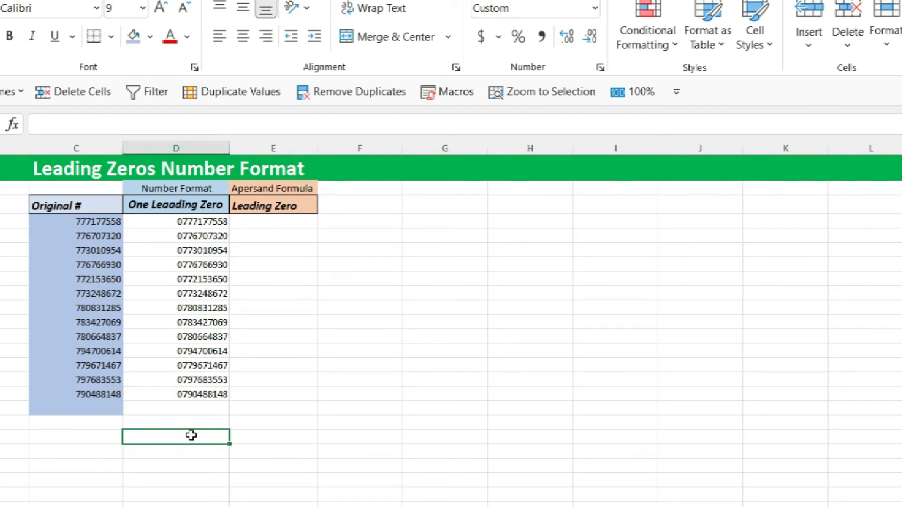
type("234")
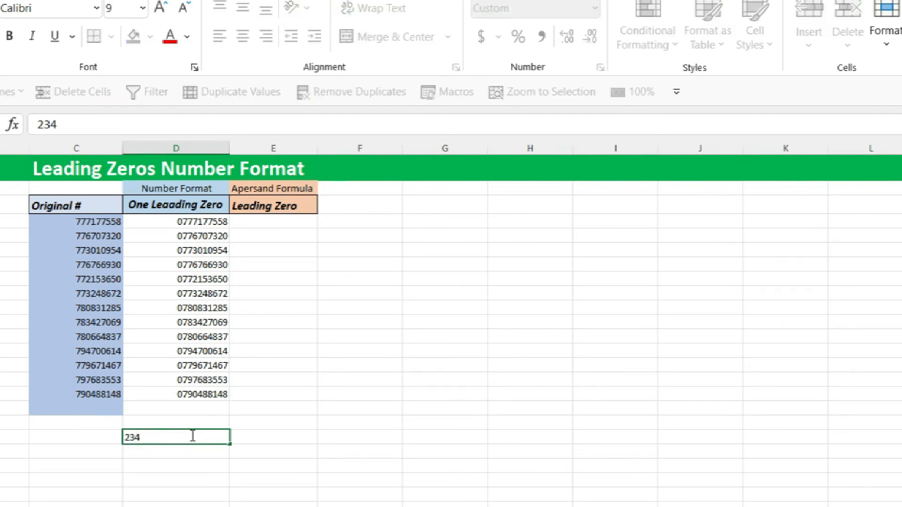
key("Return")
left_click(215, 437)
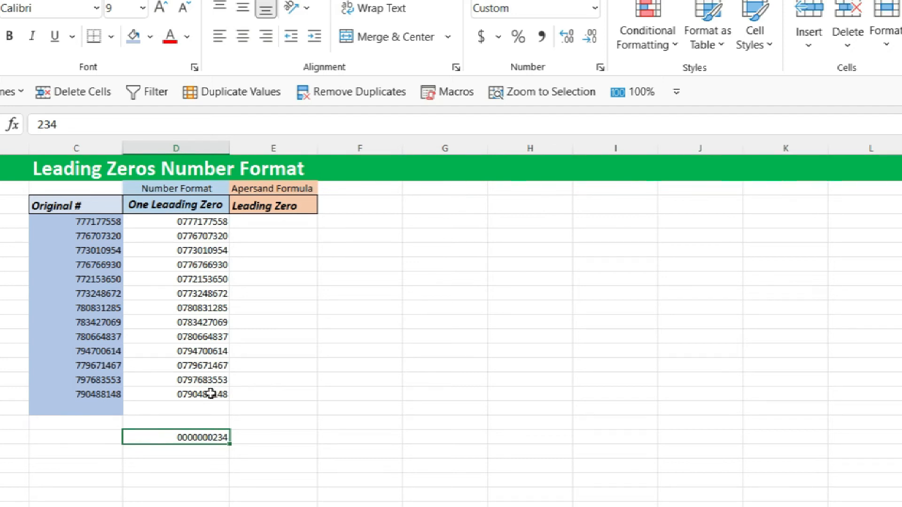
Step: Enter the formula =0&C4 in E4 and fill it down to E16
left_click(259, 221)
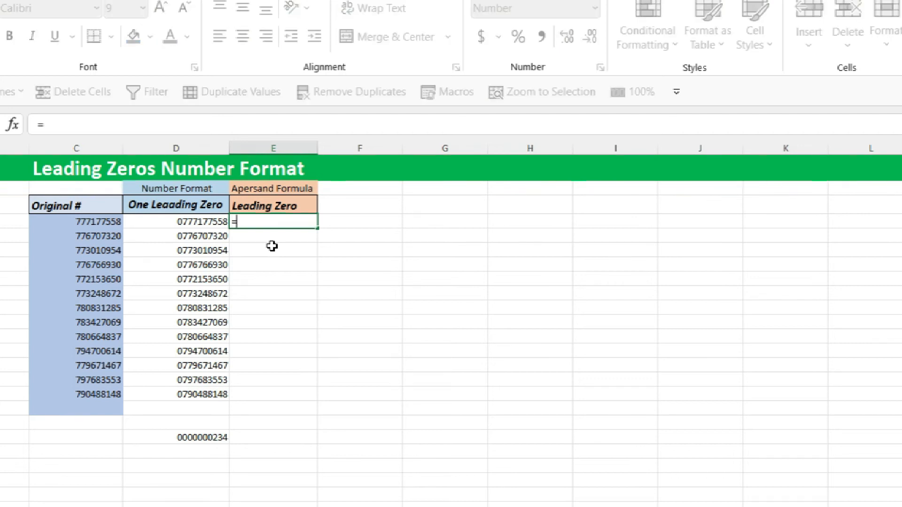
type("0&")
left_click(105, 221)
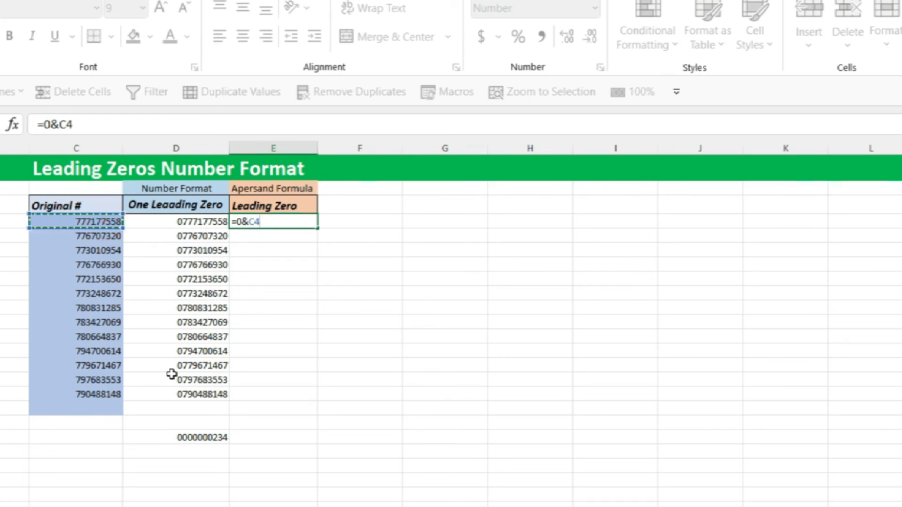
key("Return")
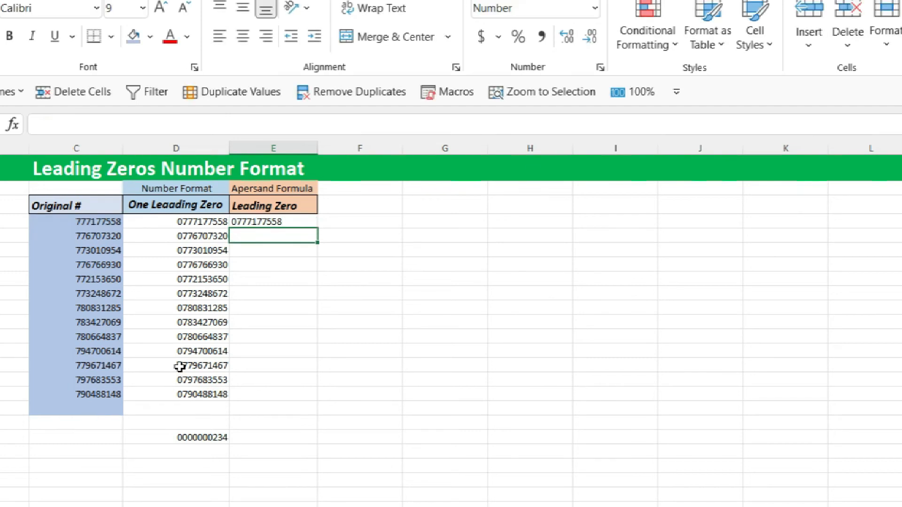
left_click(274, 221)
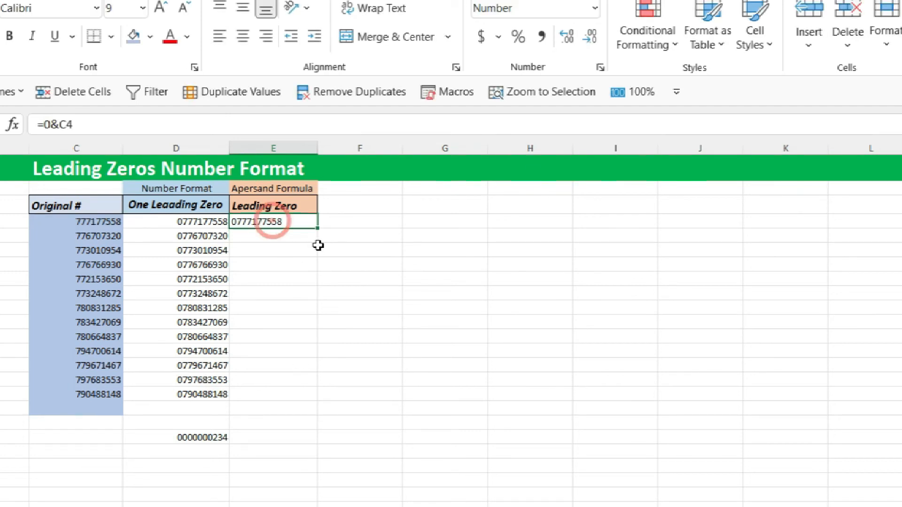
left_click_drag(319, 232, 325, 412)
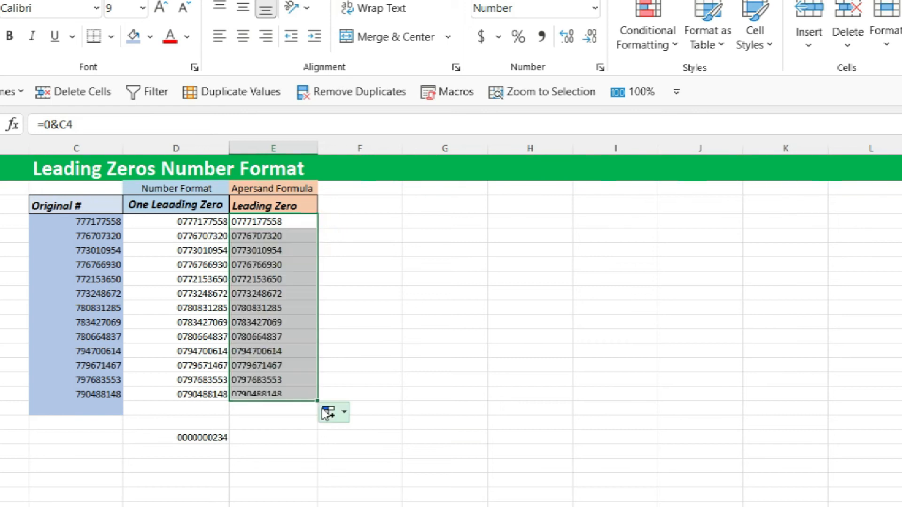
Step: Compare the number-formatted values in D4:D16 with the ampersand formula results in E4:E16
left_click(283, 323)
left_click_drag(203, 223, 197, 395)
left_click_drag(238, 224, 269, 396)
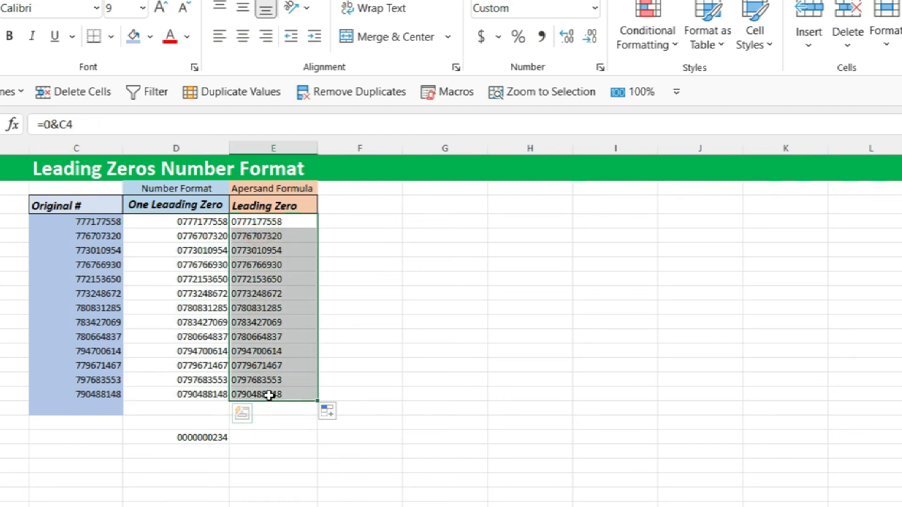
left_click_drag(195, 224, 204, 392)
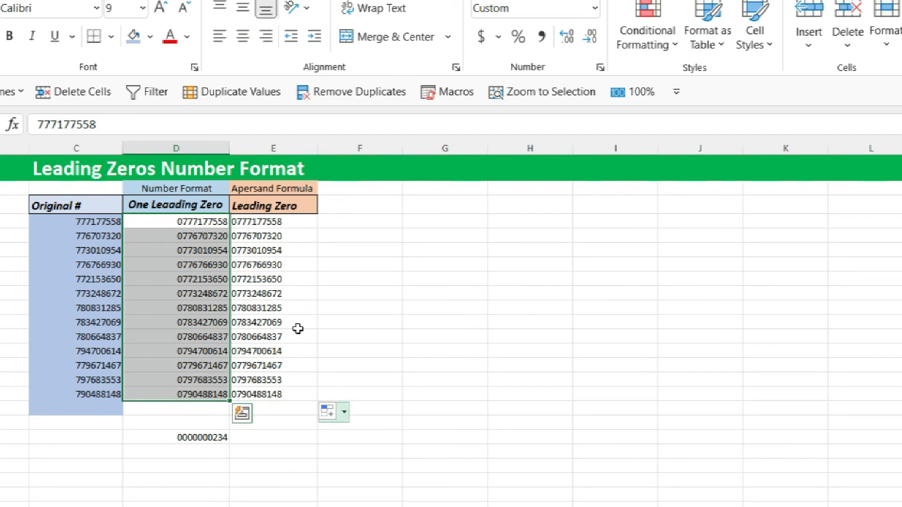
left_click_drag(253, 221, 276, 394)
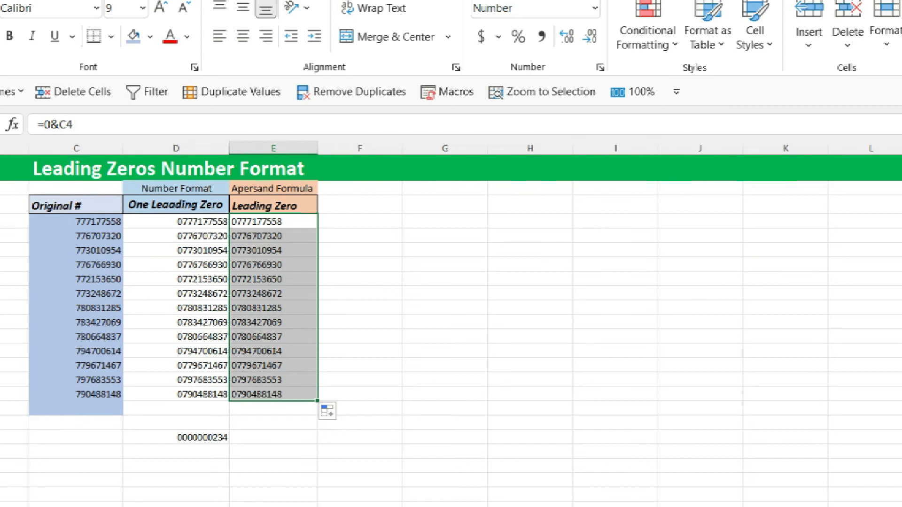
left_click(369, 265)
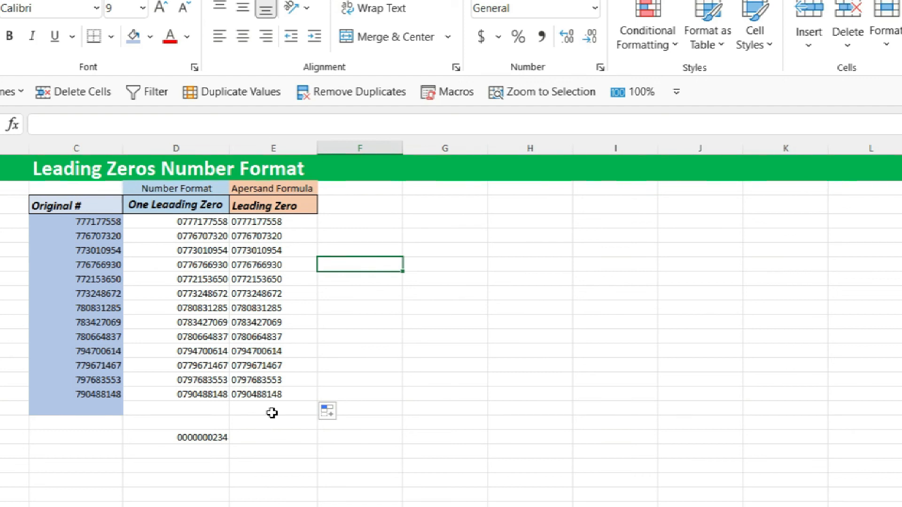
left_click_drag(251, 224, 282, 398)
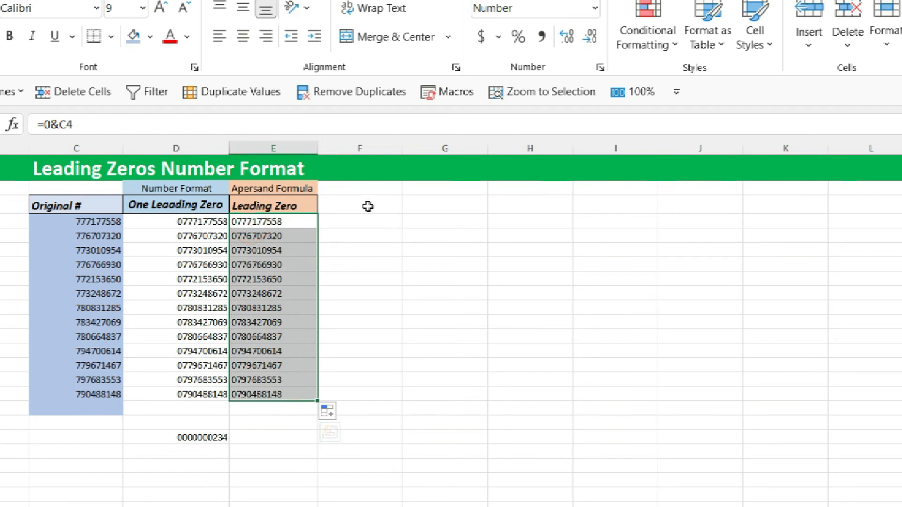
Step: Apply the custom number format 00000 to the empty cells F4:F21
left_click_drag(429, 217, 438, 461)
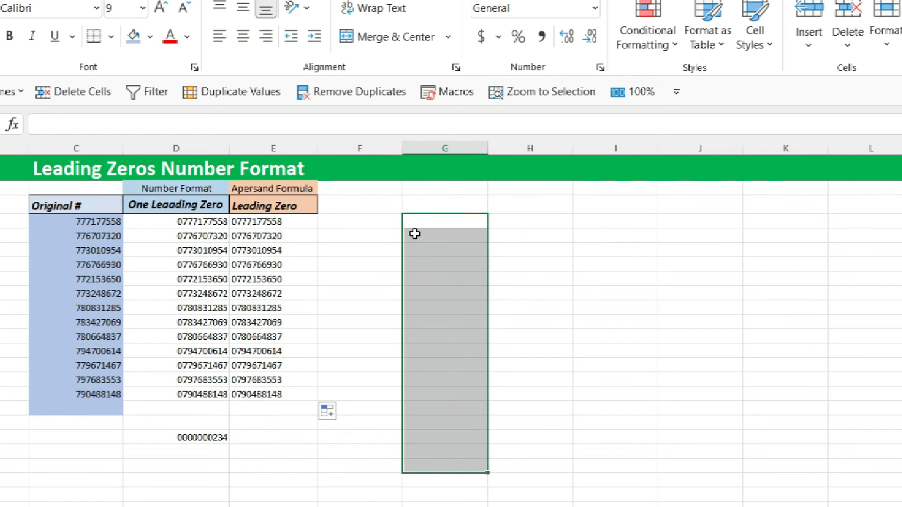
left_click(430, 221)
left_click(356, 220)
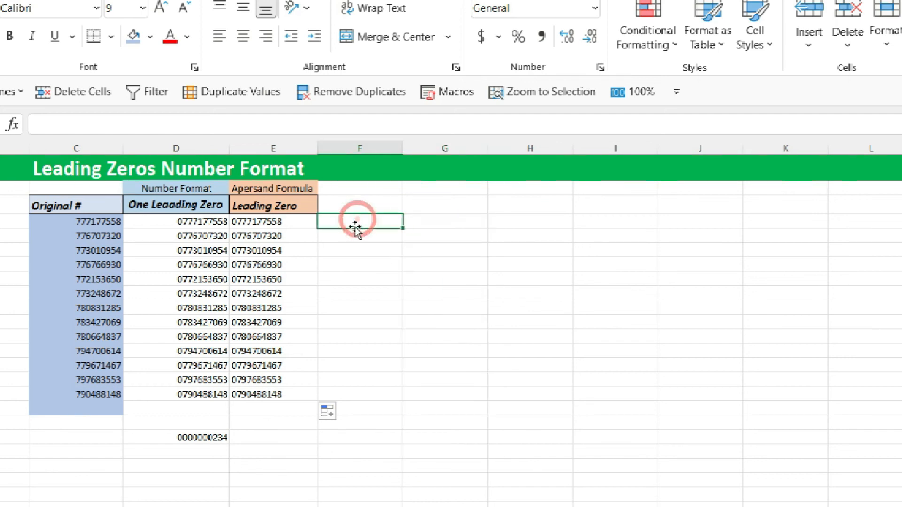
left_click_drag(353, 221, 363, 469)
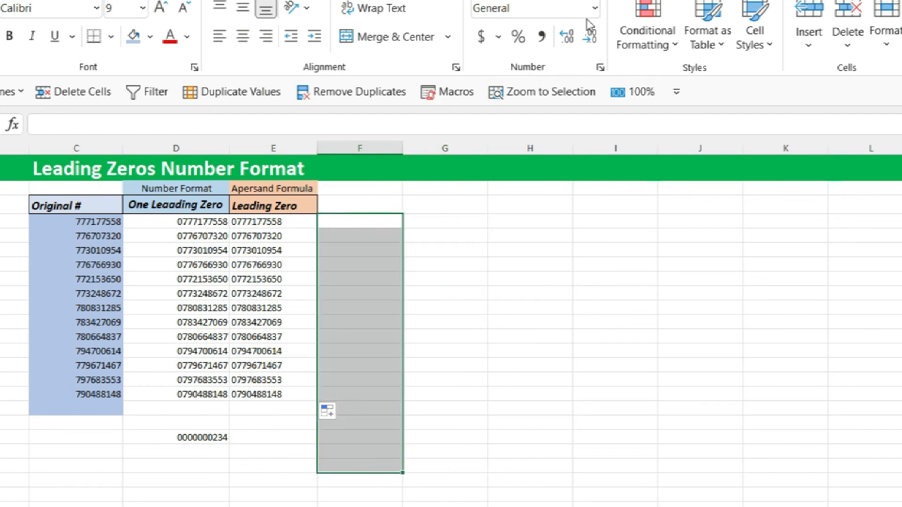
left_click(600, 67)
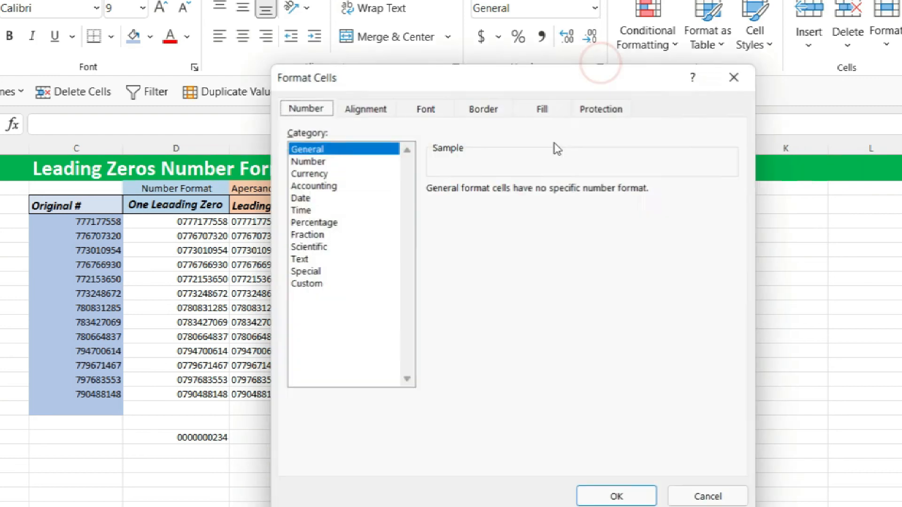
left_click(316, 284)
left_click(470, 209)
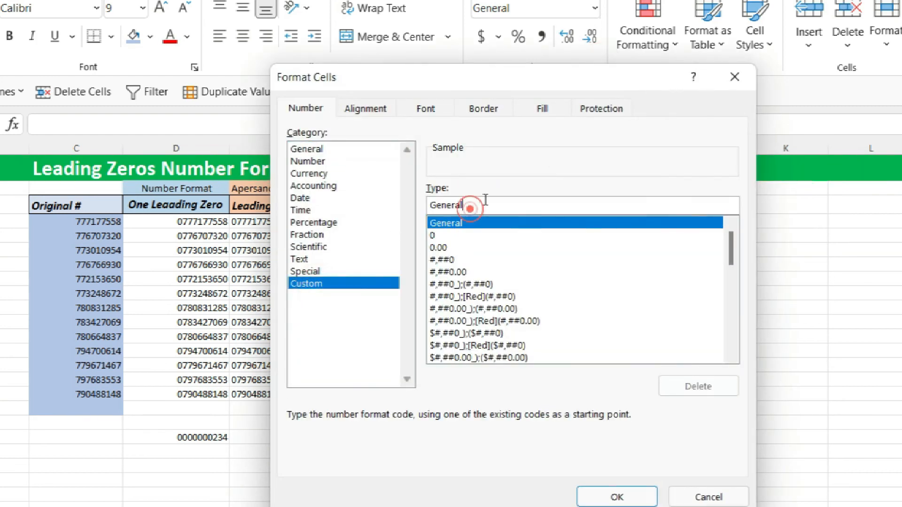
double_click(485, 199)
type("00000")
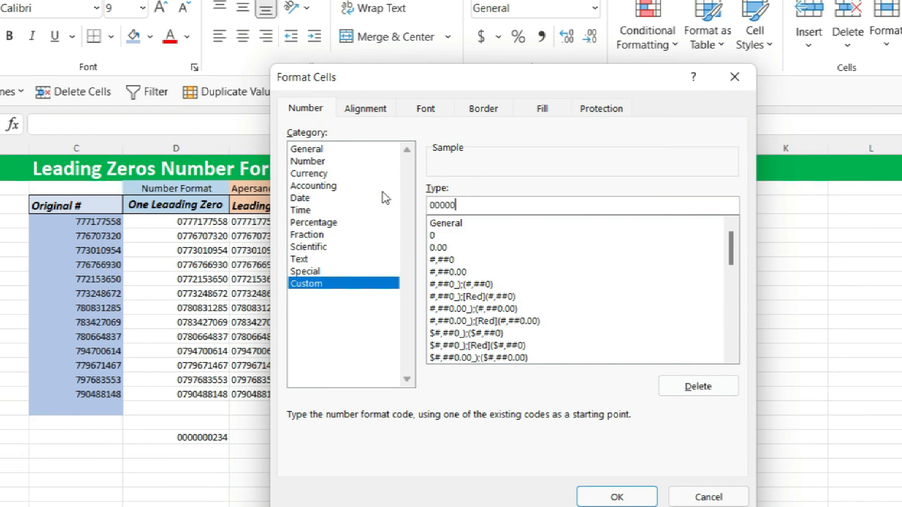
left_click(620, 494)
Step: Enter the test values 123, 1 and 1234567 in F4, F5 and F6 to try out the five-digit format
left_click(361, 236)
left_click(358, 222)
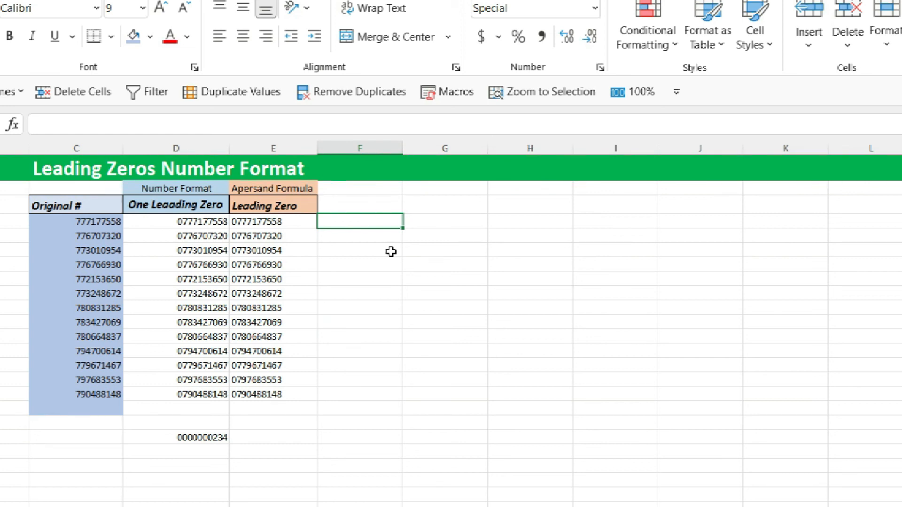
type("123")
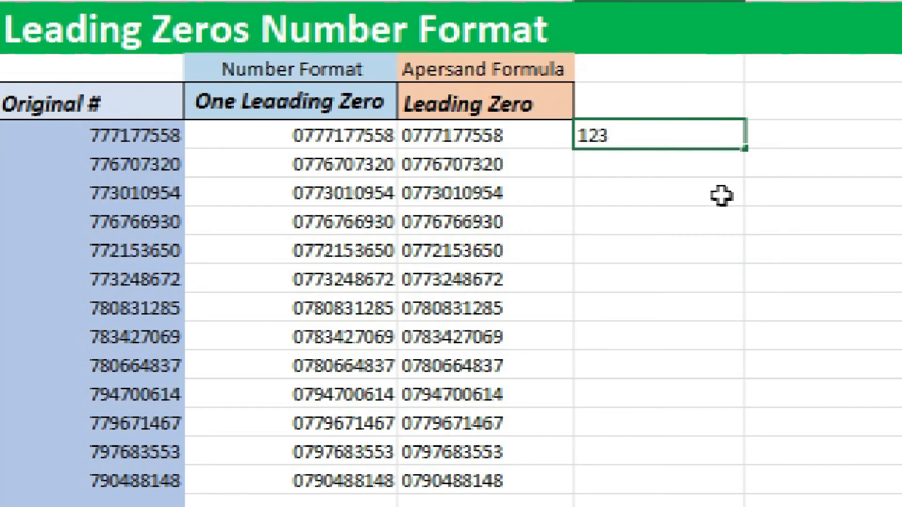
key("Return")
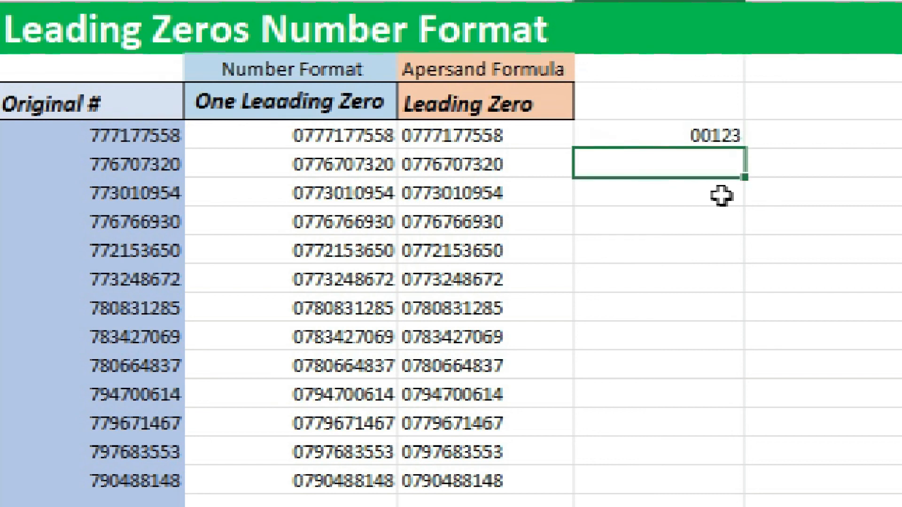
type("1")
key("Return")
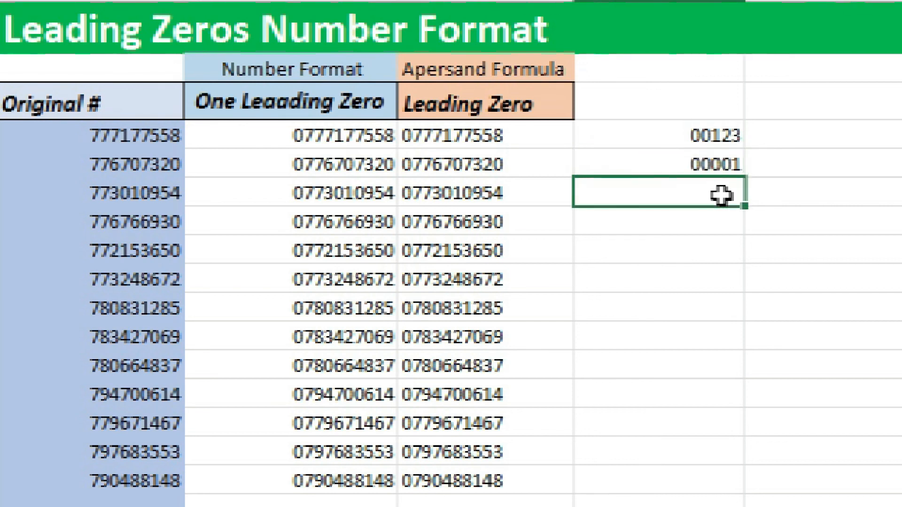
type("1234567")
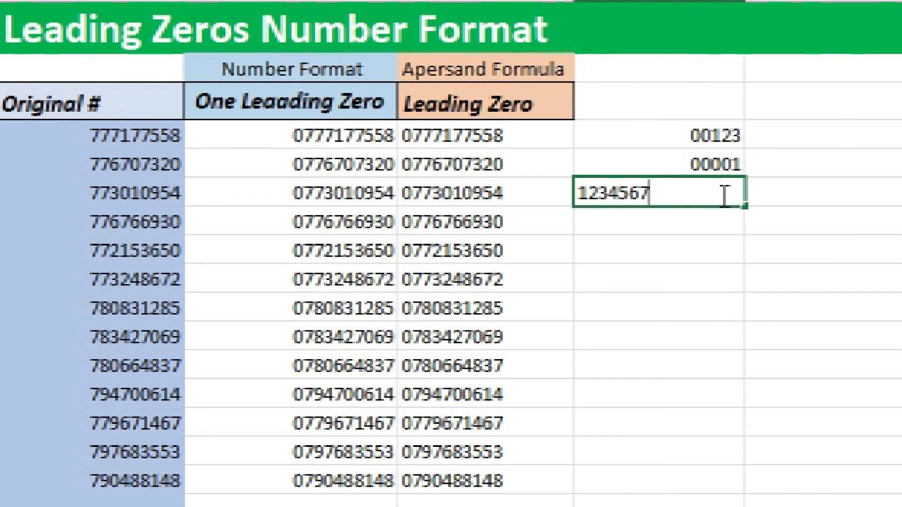
key("Return")
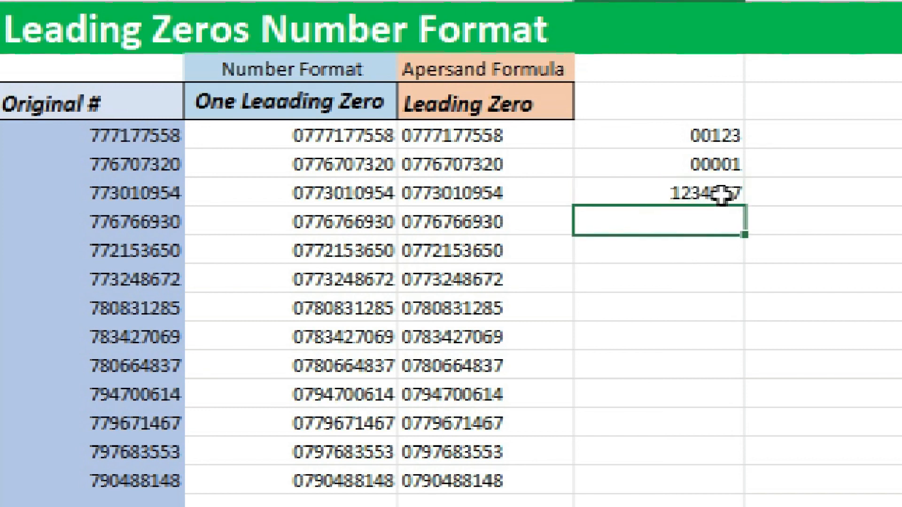
left_click(723, 197)
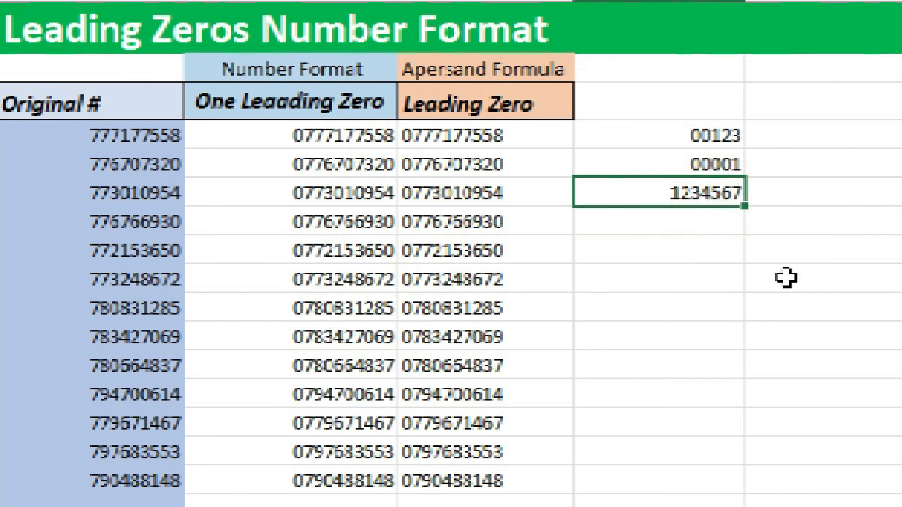